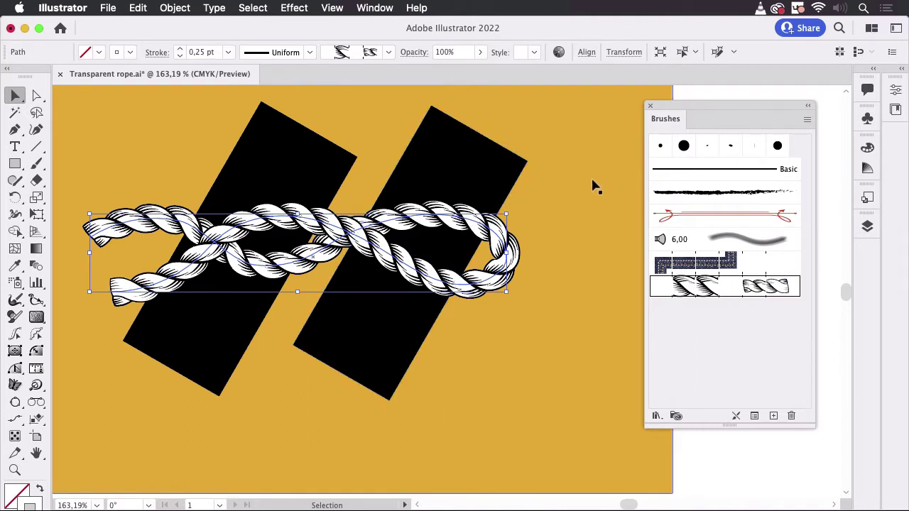
- Lock the rope path, both black rectangles and the orange background rectangle
{"action": "left_click", "coordinate": [477, 180]}
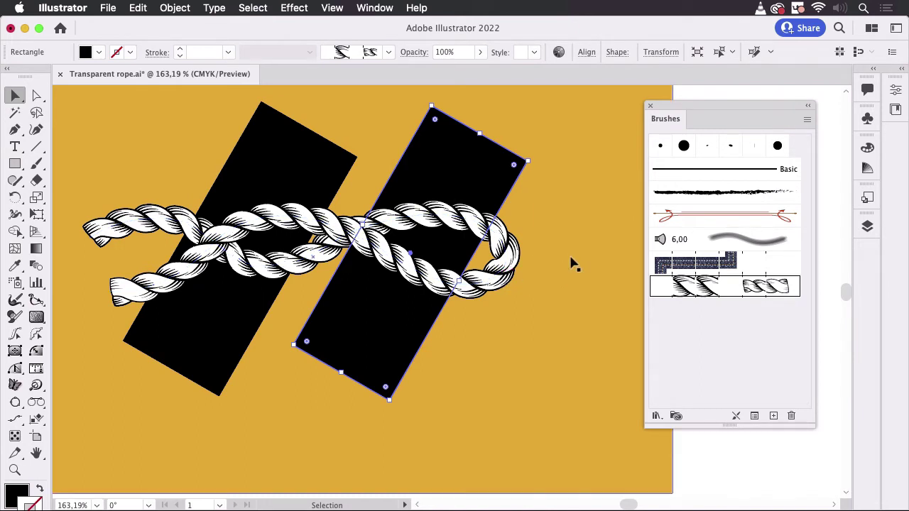
{"action": "left_click", "coordinate": [553, 371]}
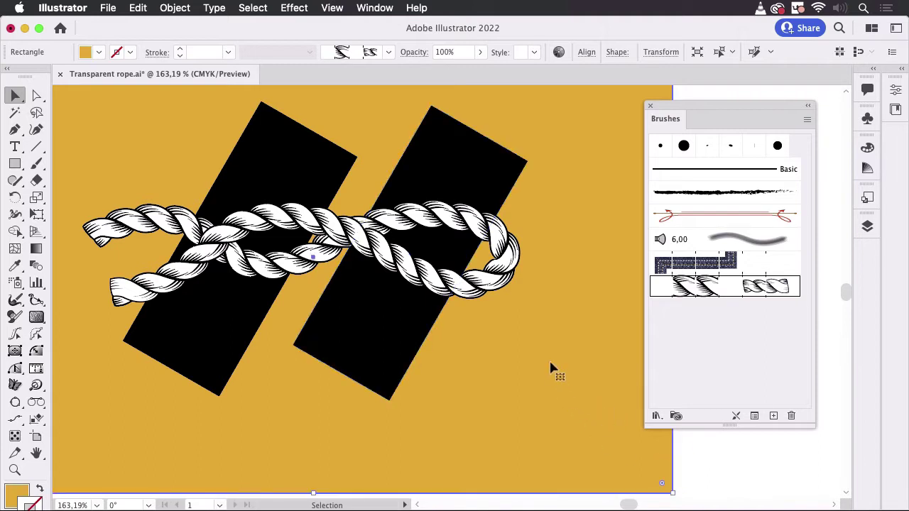
{"action": "scroll", "coordinate": [549, 367], "scroll_direction": "down", "scroll_amount": 1}
{"action": "scroll", "coordinate": [550, 367], "scroll_direction": "right", "scroll_amount": 1}
{"action": "left_click_drag", "start_coordinate": [122, 489], "coordinate": [504, 135]}
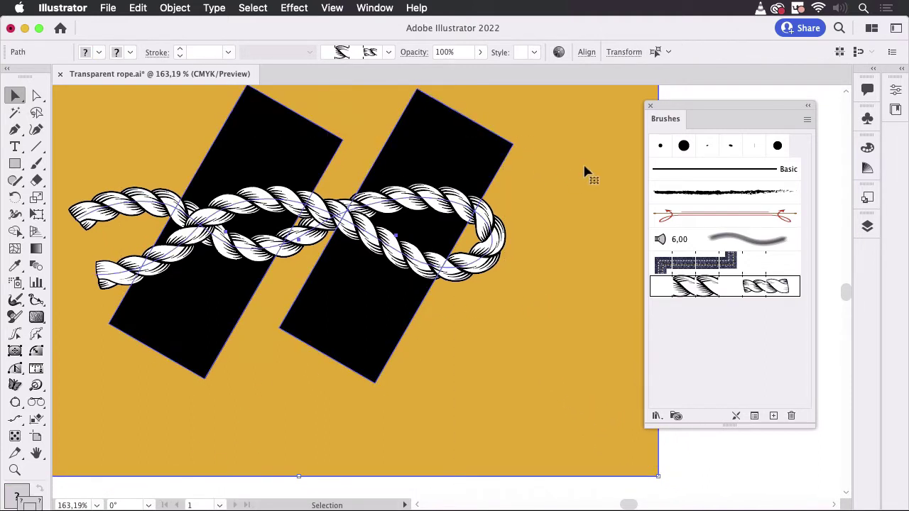
{"action": "left_click", "coordinate": [188, 8]}
{"action": "mouse_move", "coordinate": [237, 100]}
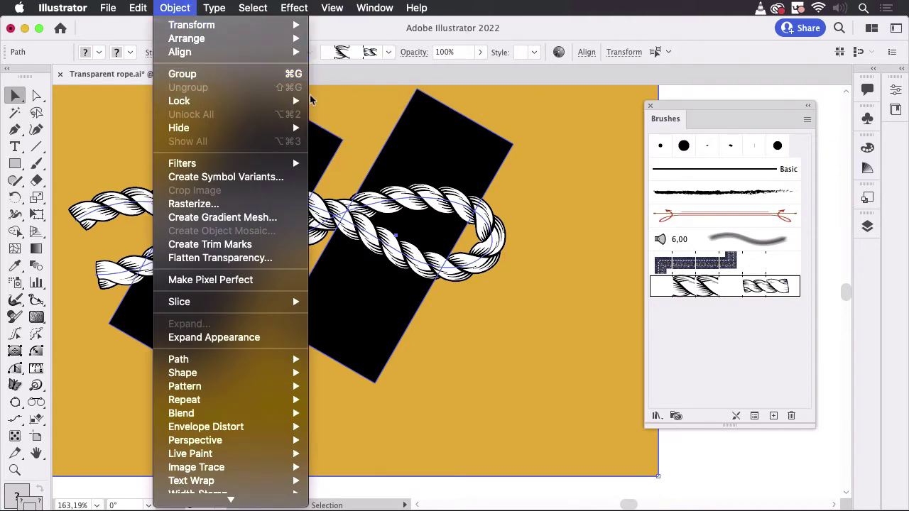
{"action": "left_click", "coordinate": [353, 102]}
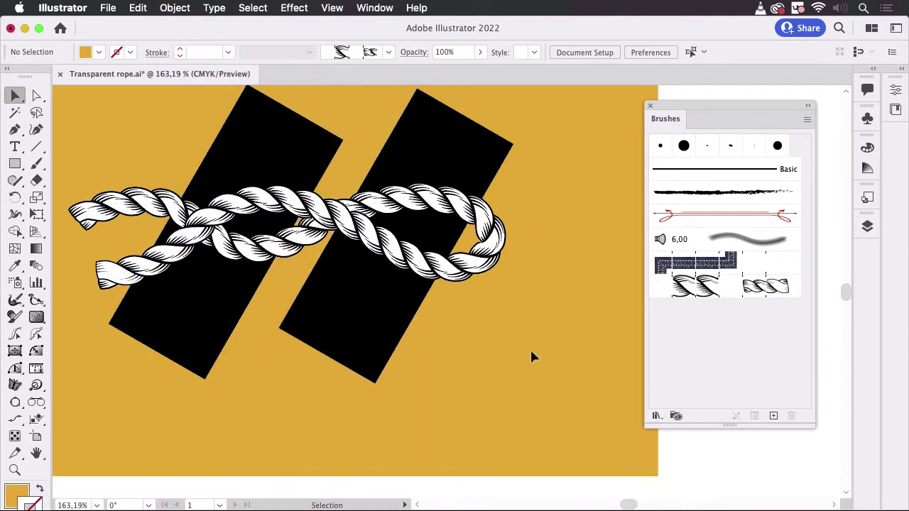
- Place the original tile artwork of the Musterpinsel 13 rope brush on the canvas and move it below the black rectangles
{"action": "left_click_drag", "start_coordinate": [511, 350], "coordinate": [535, 275]}
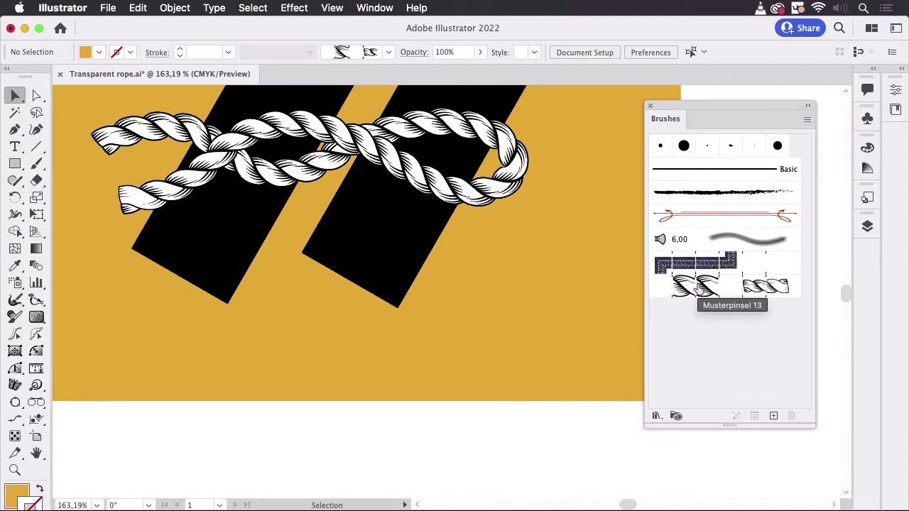
{"action": "left_click_drag", "start_coordinate": [699, 288], "coordinate": [550, 393]}
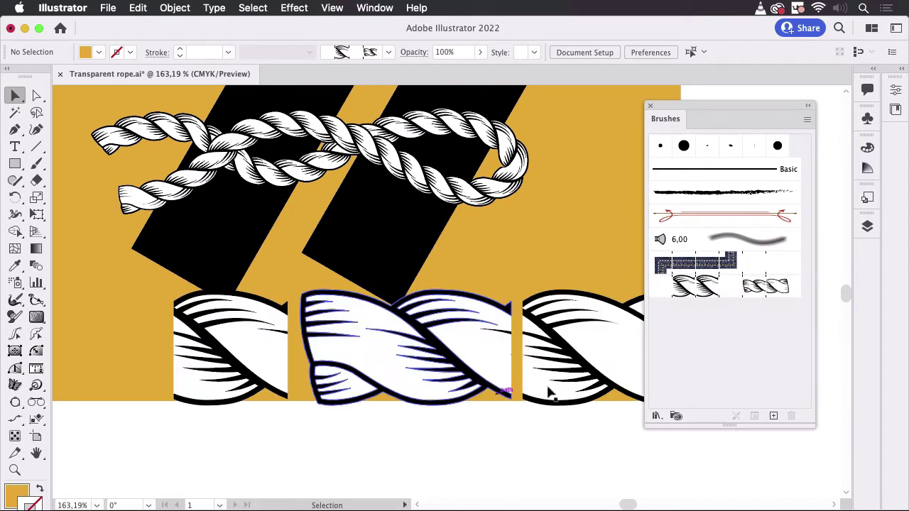
{"action": "left_click_drag", "start_coordinate": [526, 247], "coordinate": [487, 280]}
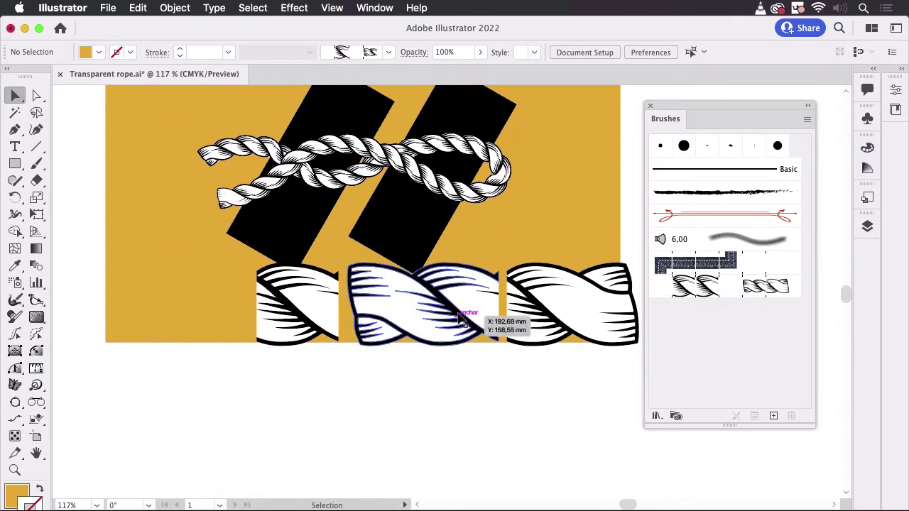
{"action": "left_click_drag", "start_coordinate": [460, 319], "coordinate": [429, 359]}
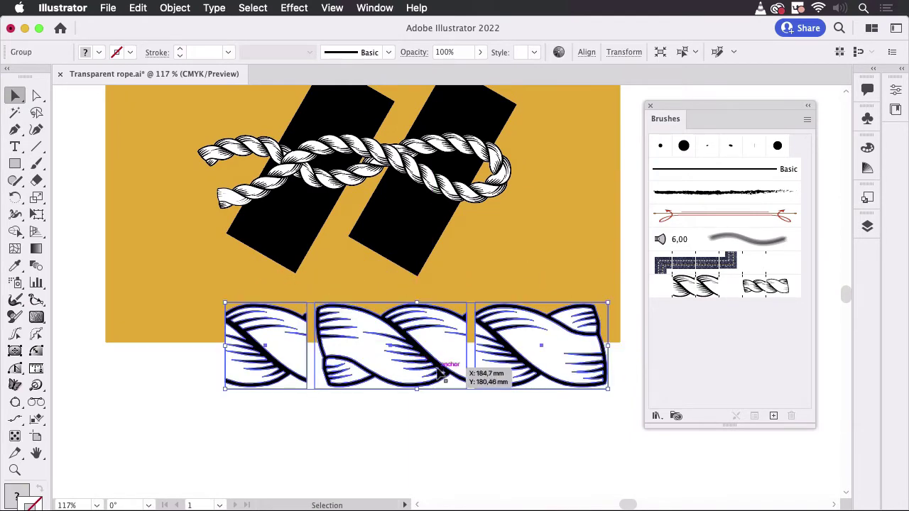
- Deselect the rope tiles, inspect their paths and bounding boxes in outline view, and return to preview
{"action": "left_click", "coordinate": [169, 443]}
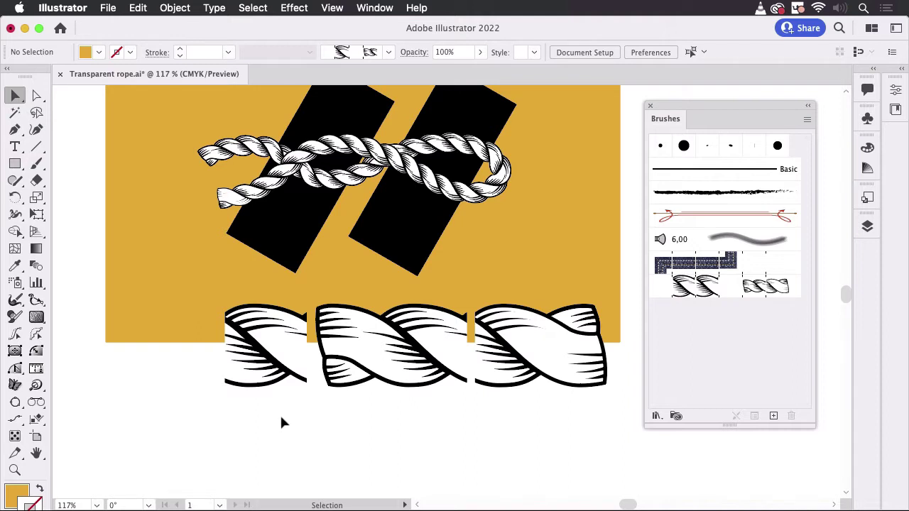
{"action": "key", "text": "super+y"}
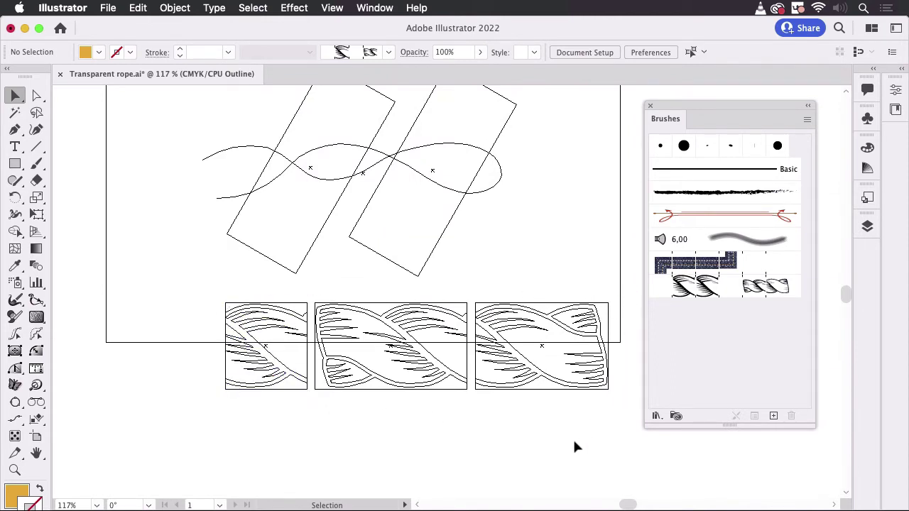
{"action": "key", "text": "super+y"}
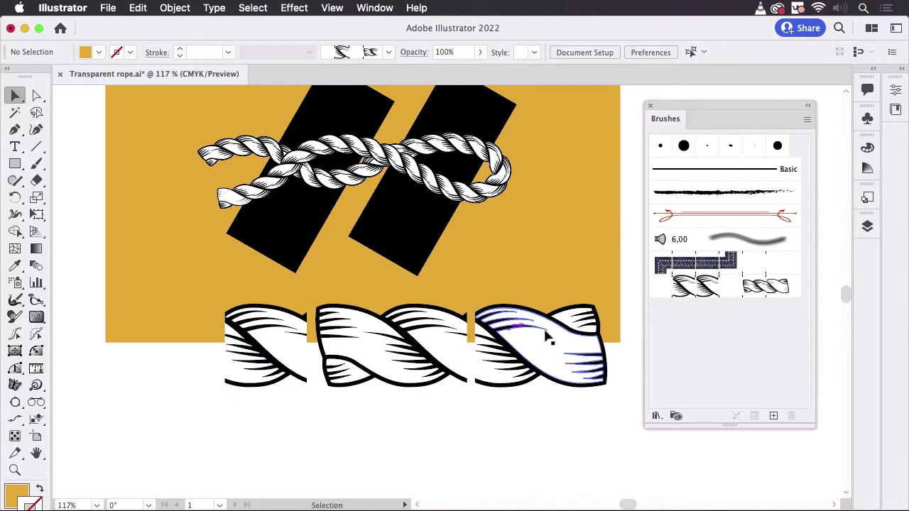
- Select all white shapes in the rope tiles by matching fill color, set their opacity to 0%, and deselect them
{"action": "left_click", "coordinate": [37, 97]}
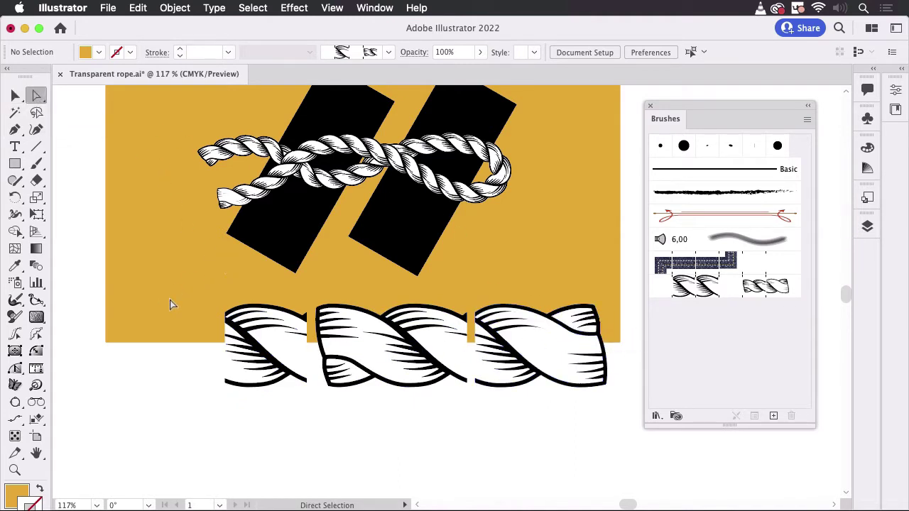
{"action": "left_click", "coordinate": [374, 360]}
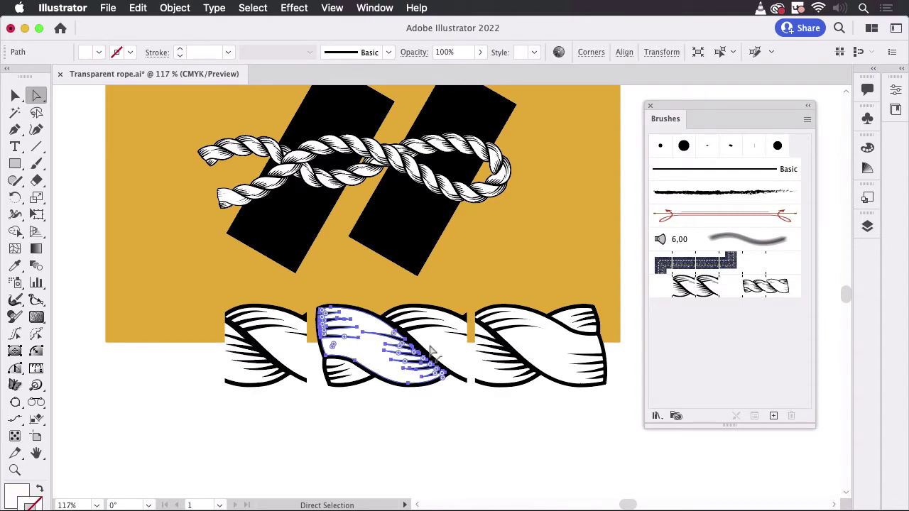
{"action": "left_click", "coordinate": [253, 7]}
{"action": "mouse_move", "coordinate": [284, 136]}
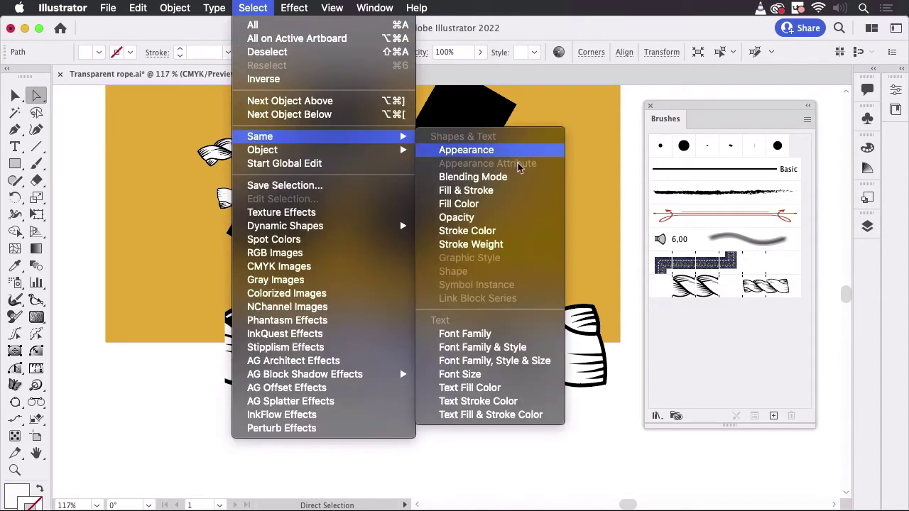
{"action": "left_click", "coordinate": [486, 205]}
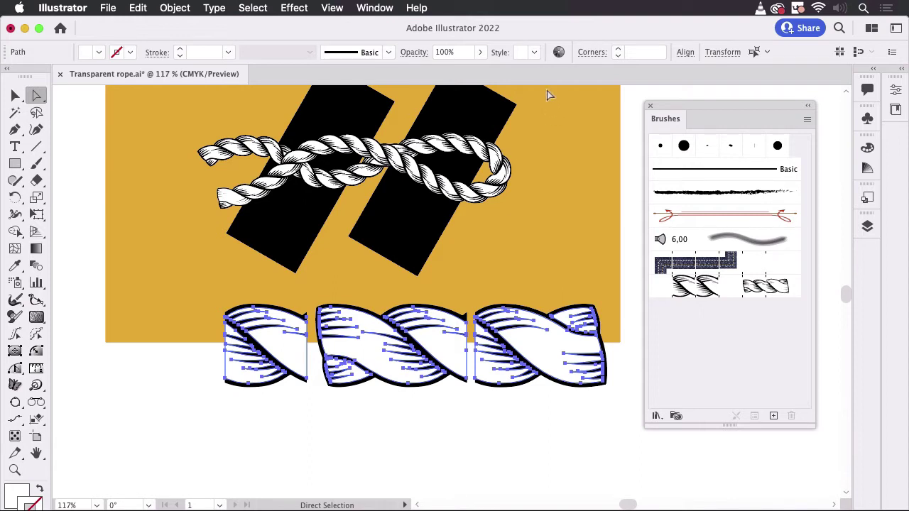
{"action": "left_click", "coordinate": [467, 55]}
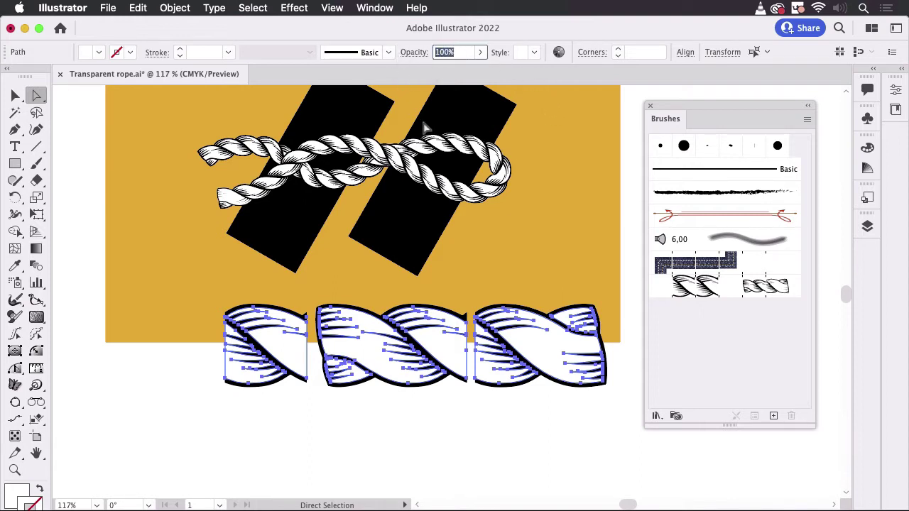
{"action": "type", "text": "0"}
{"action": "key", "text": "Return"}
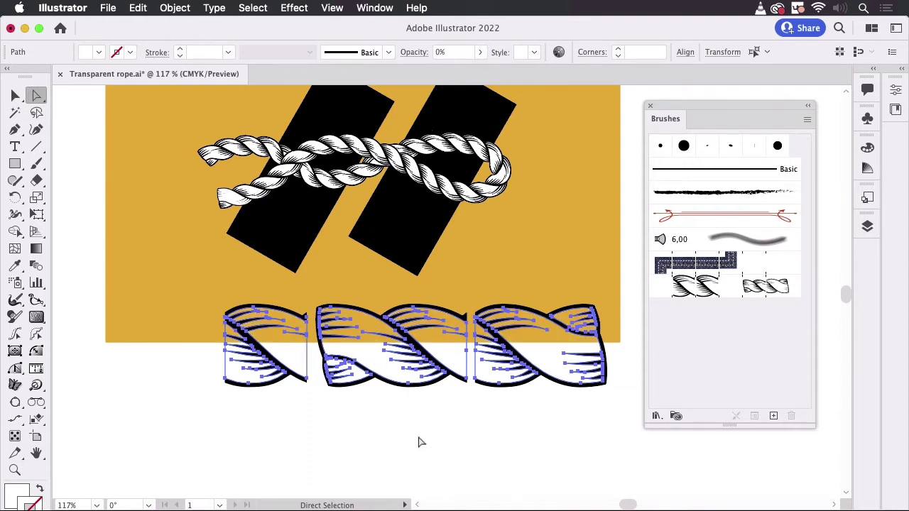
{"action": "left_click", "coordinate": [419, 442]}
{"action": "left_click", "coordinate": [15, 95]}
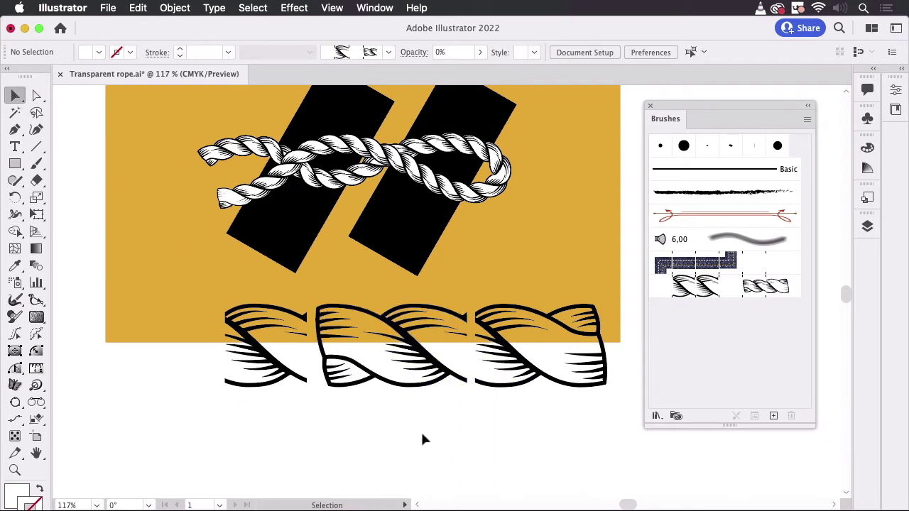
- Select the three rope tiles to examine their transparent shapes, and deselect them
{"action": "left_click", "coordinate": [460, 371]}
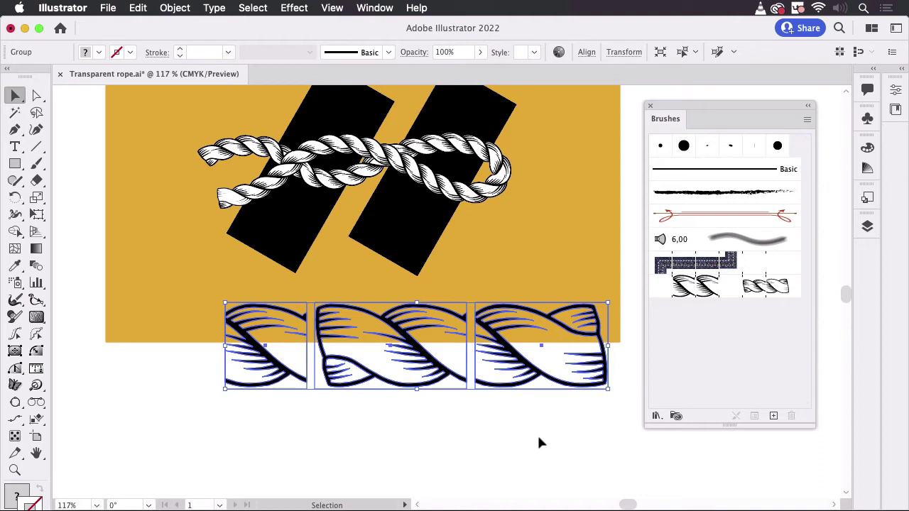
{"action": "key", "text": "super"}
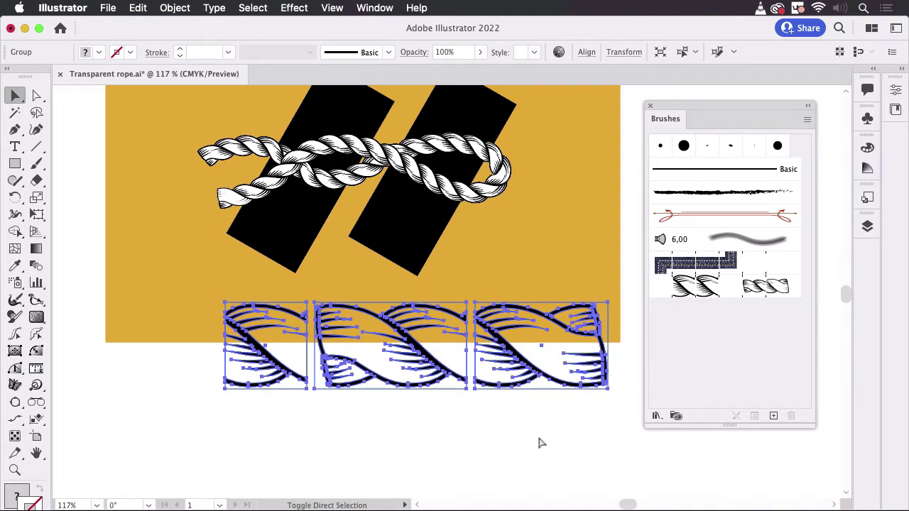
{"action": "left_click", "coordinate": [455, 468]}
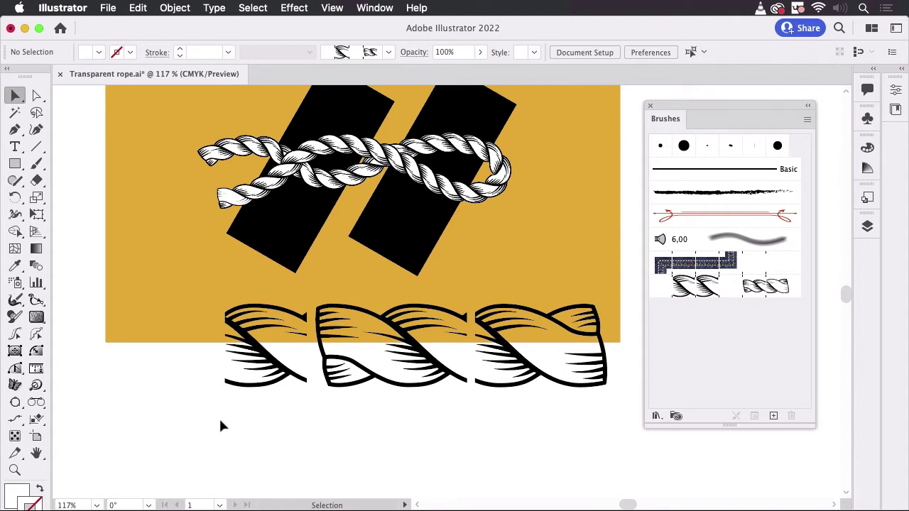
- Start a new pattern brush from the short rope segment without end caps
{"action": "left_click_drag", "start_coordinate": [195, 423], "coordinate": [311, 286]}
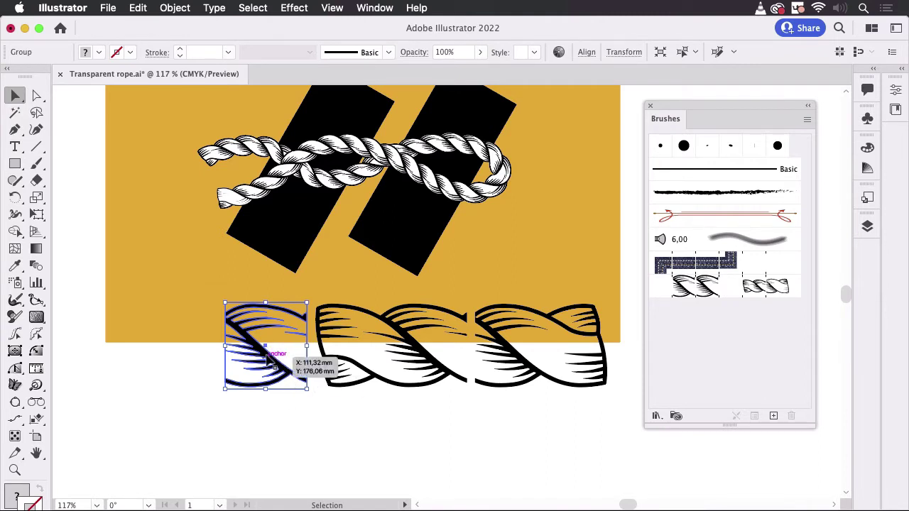
{"action": "mouse_move", "coordinate": [268, 361]}
{"action": "left_mouse_down"}
{"action": "mouse_move", "coordinate": [683, 353]}
{"action": "mouse_move", "coordinate": [710, 362]}
{"action": "left_mouse_up"}
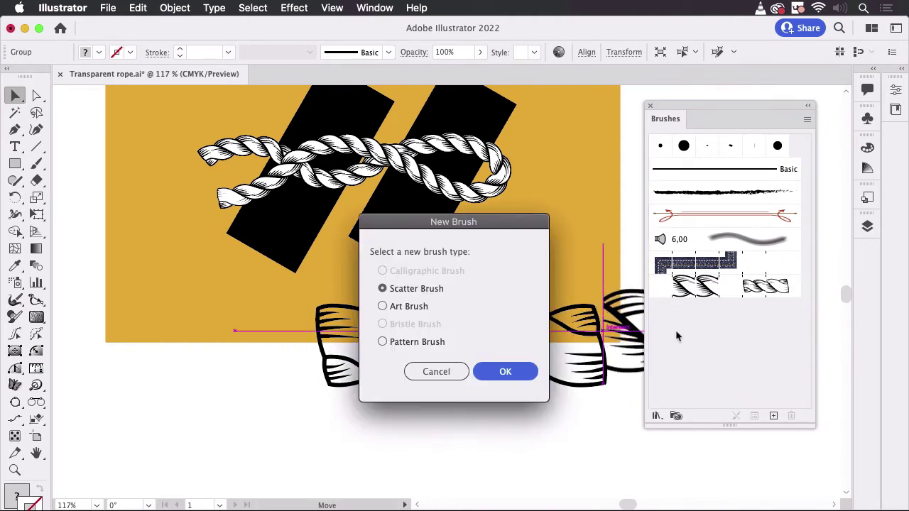
{"action": "left_click", "coordinate": [395, 342]}
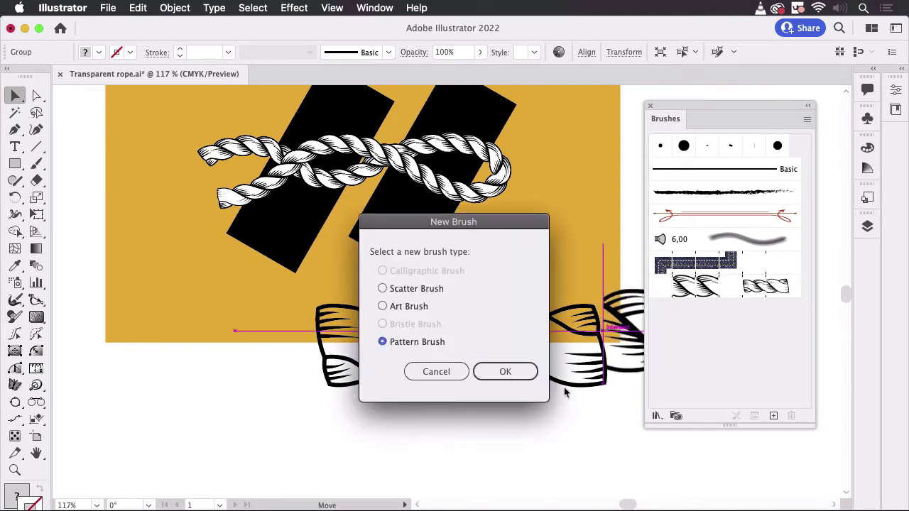
{"action": "left_click", "coordinate": [508, 377]}
- Set the new pattern brush's colorization method to Tints and its outer corner tile to None, and create the brush
{"action": "left_click", "coordinate": [567, 367]}
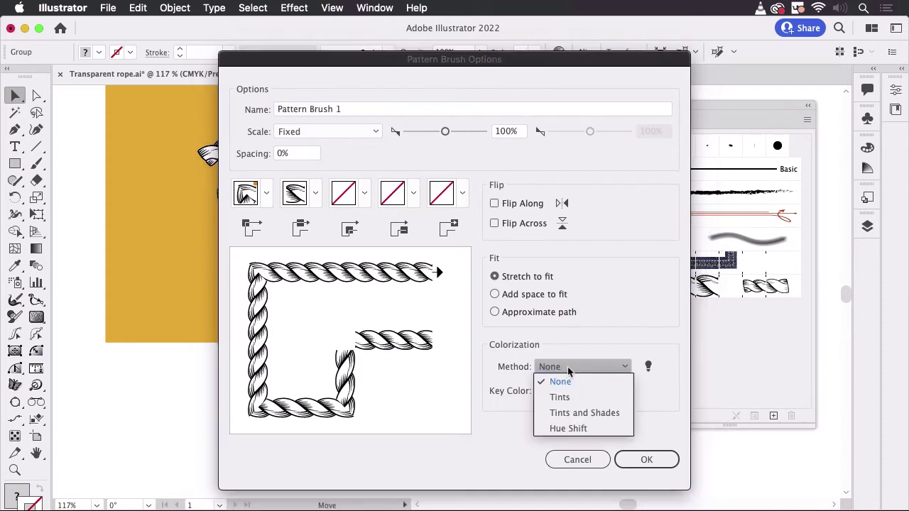
{"action": "left_click", "coordinate": [559, 398]}
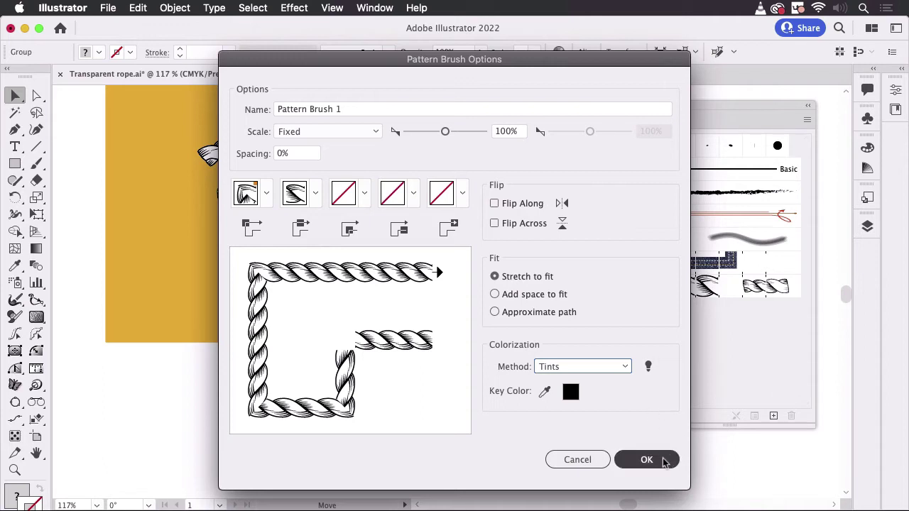
{"action": "left_click", "coordinate": [267, 193]}
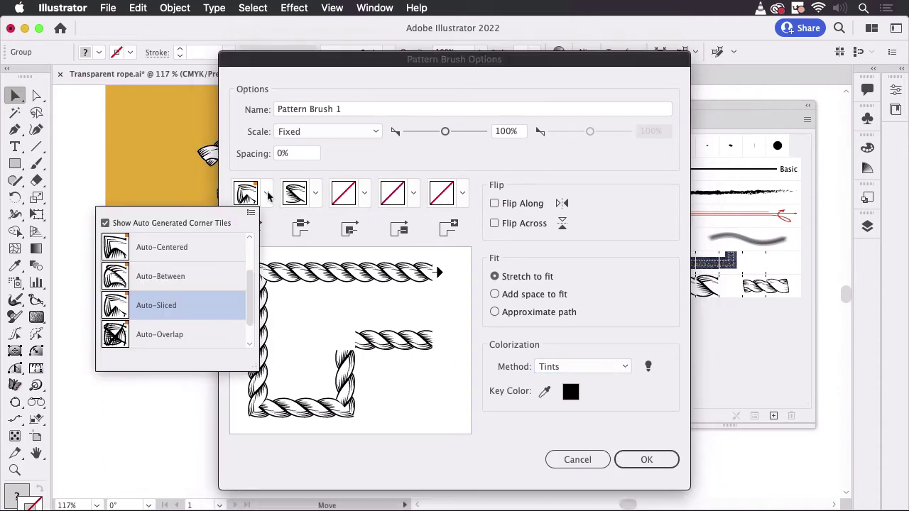
{"action": "scroll", "coordinate": [204, 303], "scroll_direction": "up", "scroll_amount": 2}
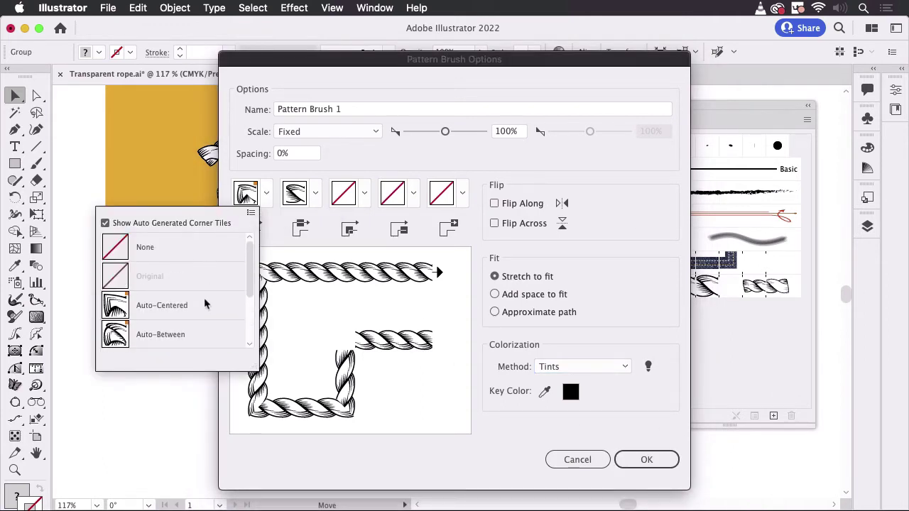
{"action": "left_click", "coordinate": [168, 249]}
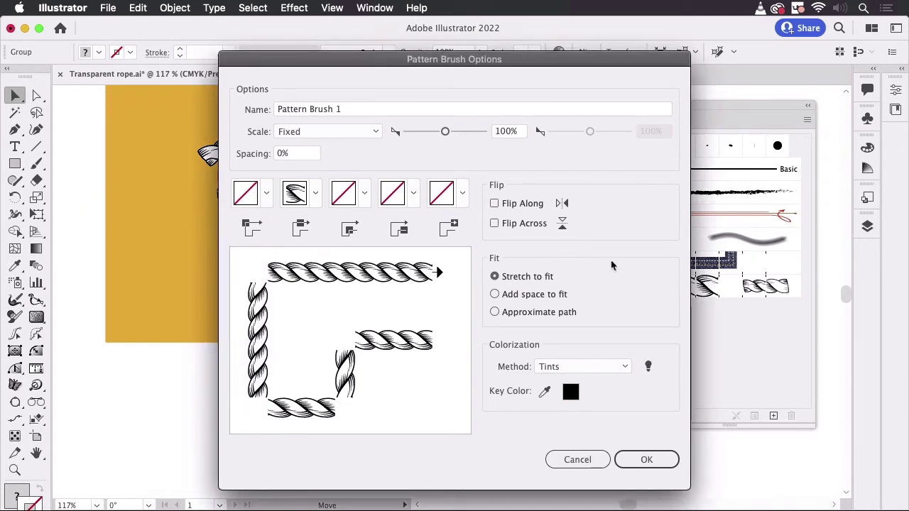
{"action": "left_click", "coordinate": [657, 458]}
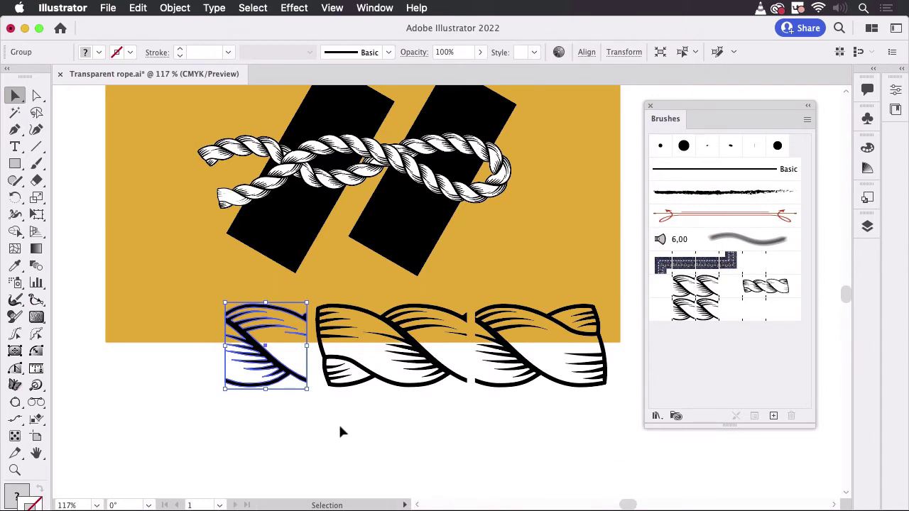
- Add the middle rope piece to the new pattern brush as its start tile
{"action": "left_click_drag", "start_coordinate": [318, 426], "coordinate": [467, 284]}
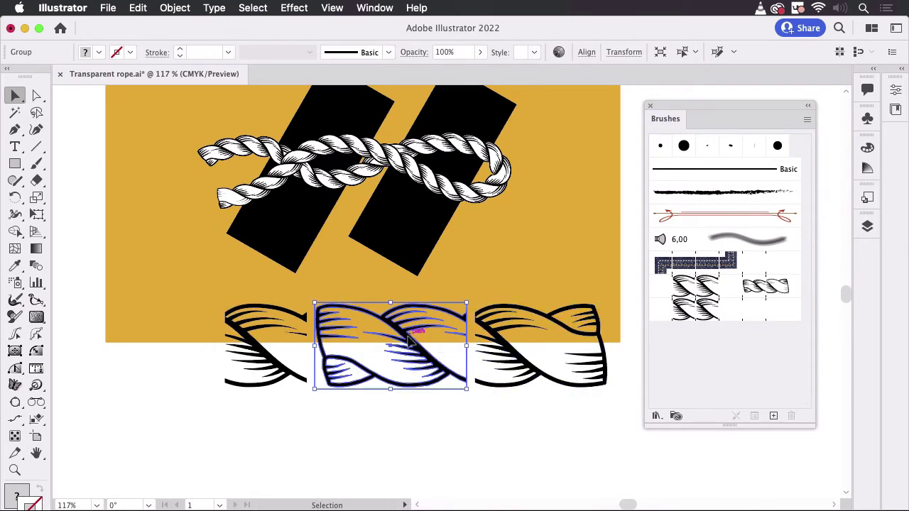
{"action": "mouse_move", "coordinate": [408, 339]}
{"action": "left_mouse_down"}
{"action": "mouse_move", "coordinate": [664, 348]}
{"action": "mouse_move", "coordinate": [755, 315]}
{"action": "left_mouse_up"}
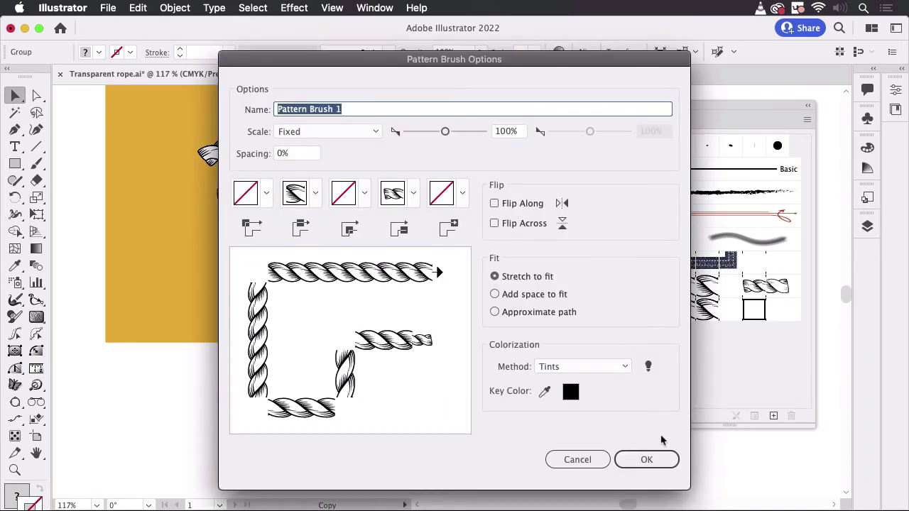
{"action": "left_click", "coordinate": [646, 460]}
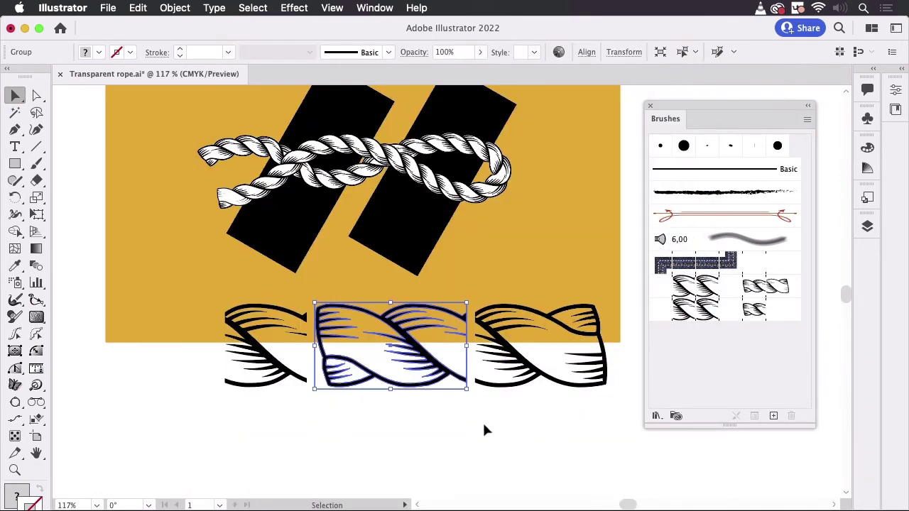
- Add the rope tile at the far end of the row as the new brush's end tile, and set the brush scale to 42%
{"action": "left_click_drag", "start_coordinate": [470, 429], "coordinate": [637, 298]}
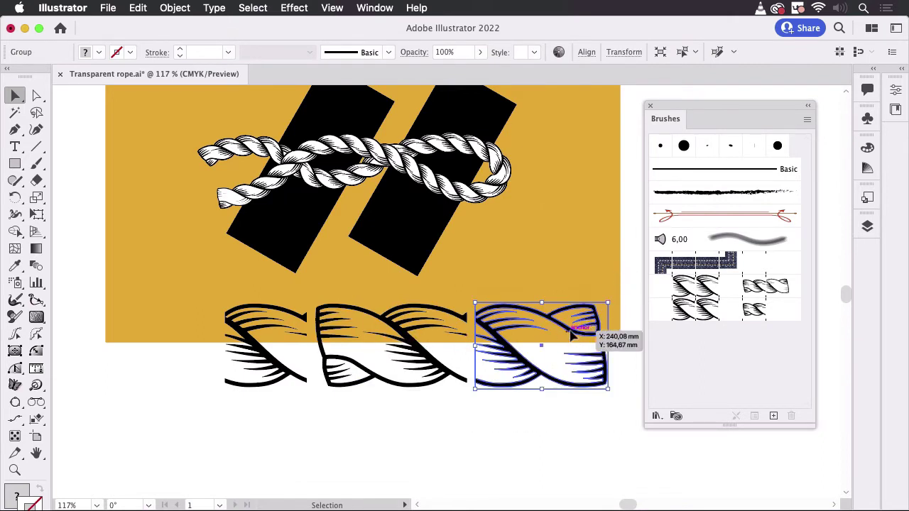
{"action": "mouse_move", "coordinate": [571, 334]}
{"action": "left_mouse_down"}
{"action": "mouse_move", "coordinate": [582, 341]}
{"action": "mouse_move", "coordinate": [785, 330]}
{"action": "mouse_move", "coordinate": [779, 312]}
{"action": "left_mouse_up"}
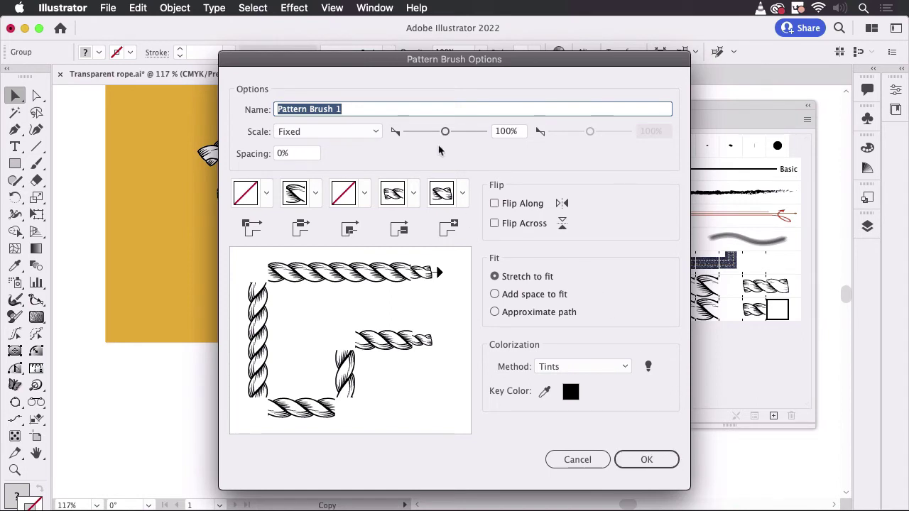
{"action": "left_click_drag", "start_coordinate": [446, 135], "coordinate": [422, 133]}
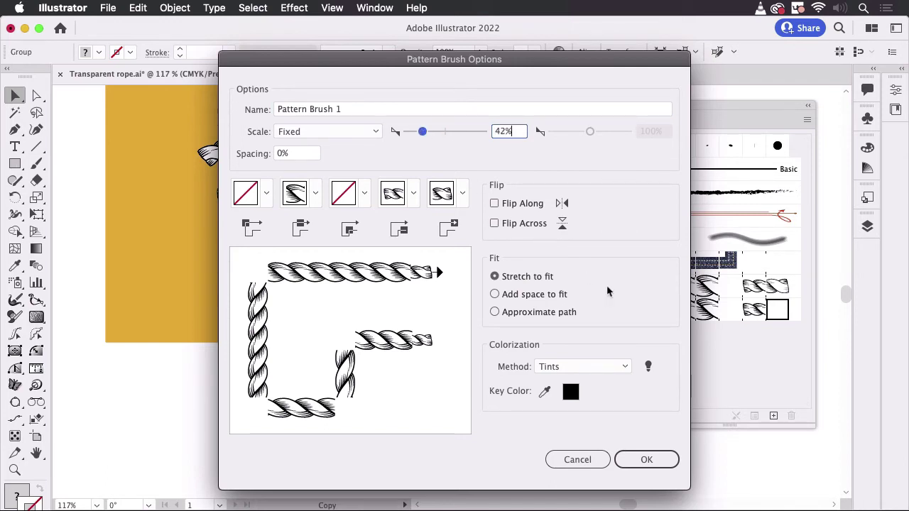
{"action": "left_click", "coordinate": [652, 466]}
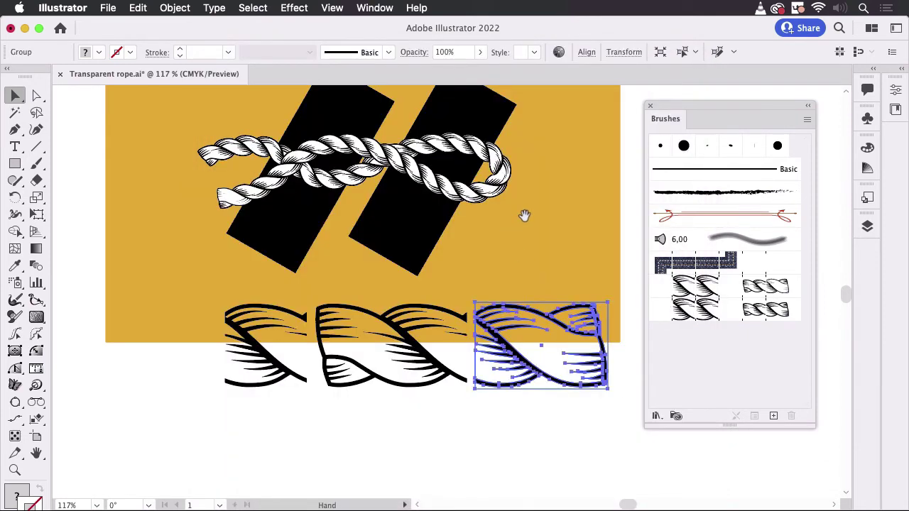
- Move the three rope tiles together below the orange background, clear of the rope artwork
{"action": "scroll", "coordinate": [523, 216], "scroll_direction": "up", "scroll_amount": 5}
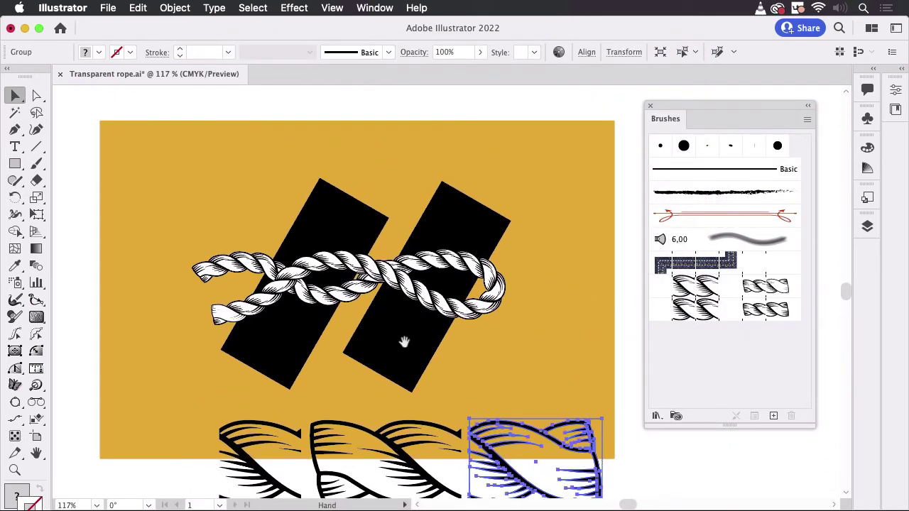
{"action": "scroll", "coordinate": [402, 341], "scroll_direction": "down", "scroll_amount": 7}
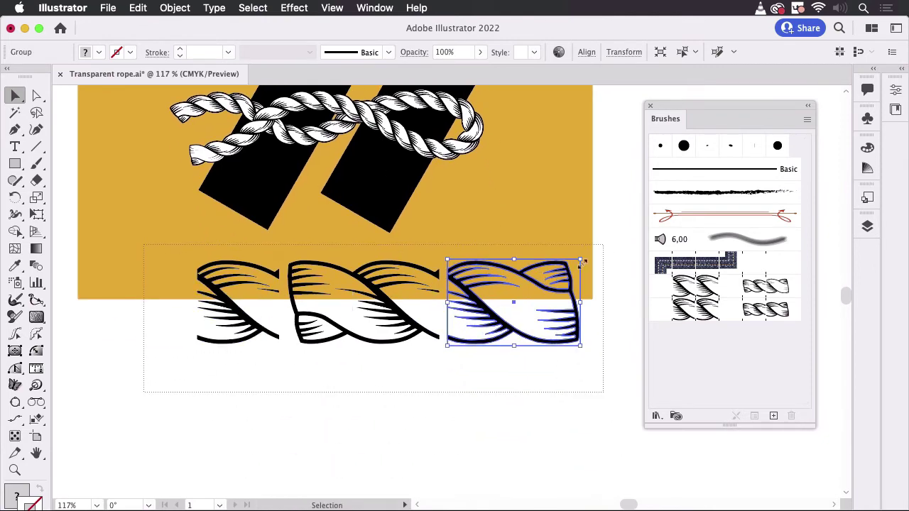
{"action": "left_click_drag", "start_coordinate": [144, 392], "coordinate": [603, 245]}
{"action": "left_click_drag", "start_coordinate": [559, 266], "coordinate": [524, 414]}
{"action": "left_click_drag", "start_coordinate": [477, 200], "coordinate": [496, 371]}
- Unlock all locked artwork and clear the resulting selection
{"action": "left_click", "coordinate": [175, 7]}
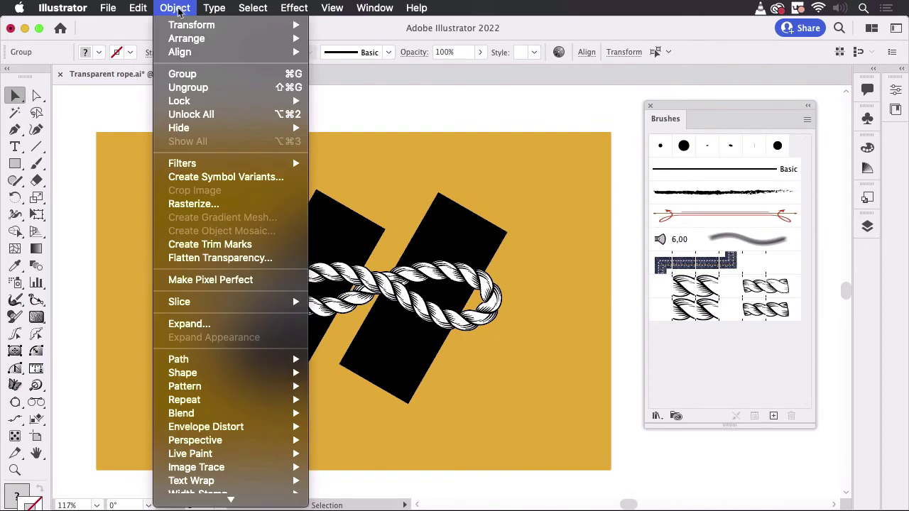
{"action": "left_click", "coordinate": [203, 116]}
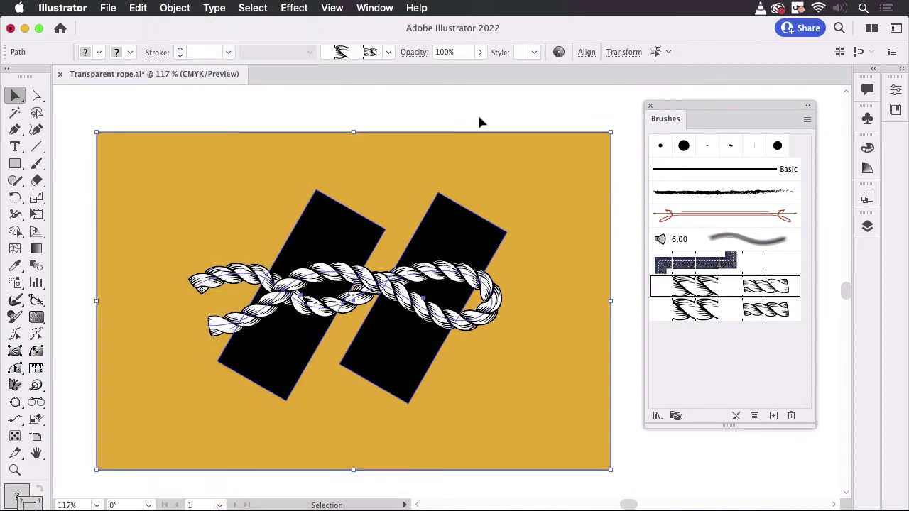
{"action": "left_click", "coordinate": [479, 121]}
- Apply the new transparent rope brush to the looped rope path and set its stroke weight to 0.75 pt
{"action": "left_click", "coordinate": [465, 283]}
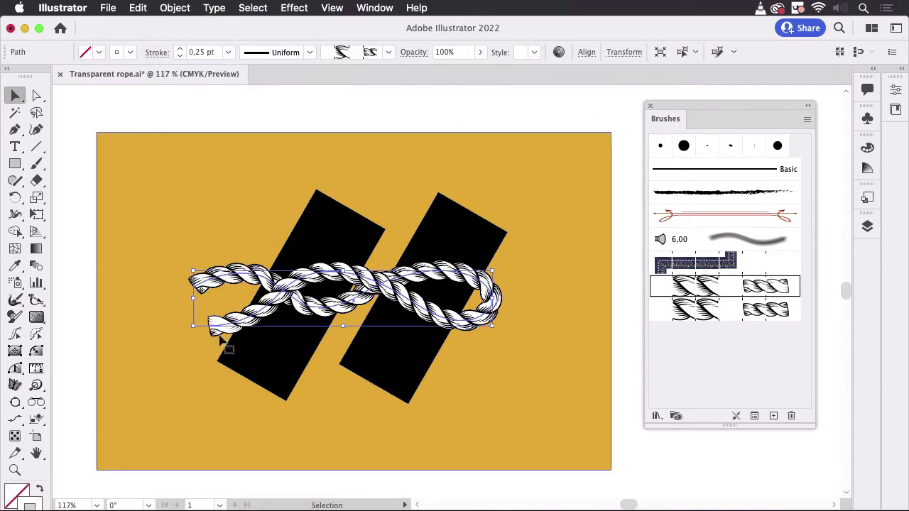
{"action": "left_click", "coordinate": [707, 313]}
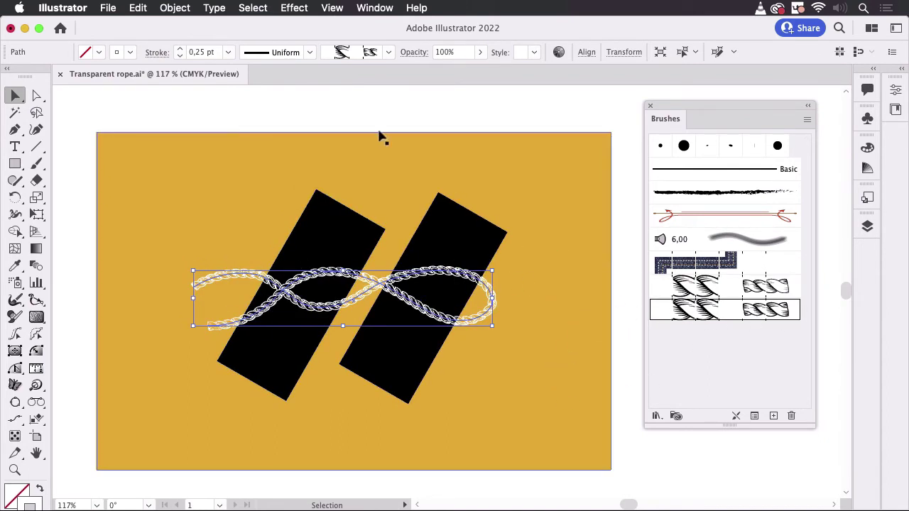
{"action": "left_click", "coordinate": [181, 49]}
{"action": "left_click", "coordinate": [181, 49]}
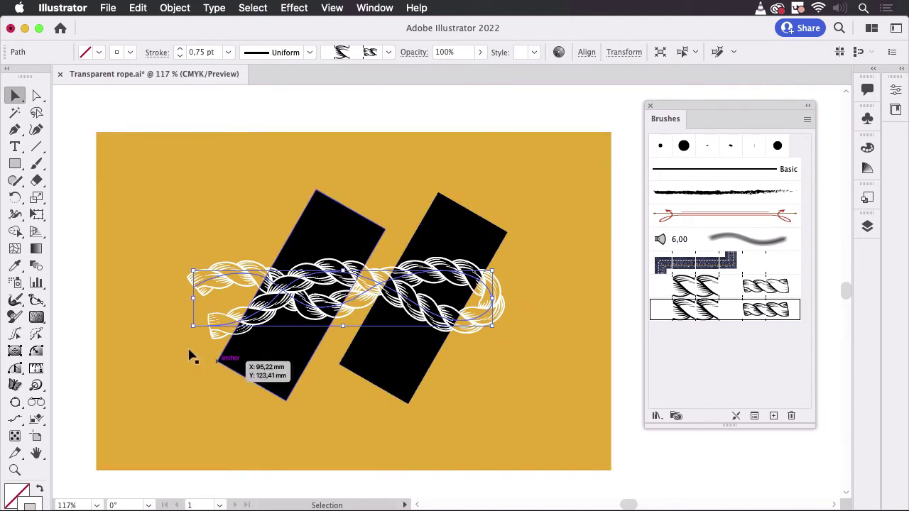
- Recolor the rope path's stroke, trying red and green swatches and settling on dark red, and deselect the path
{"action": "left_click", "coordinate": [132, 57]}
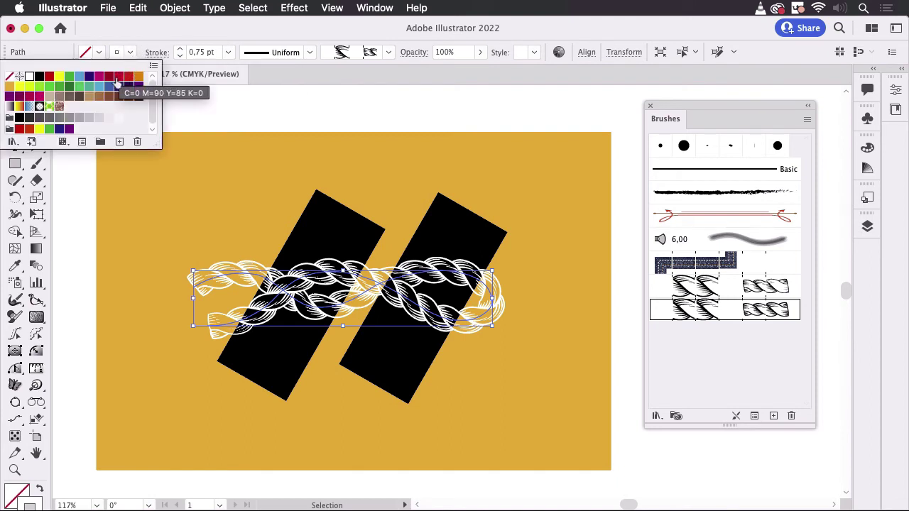
{"action": "left_click", "coordinate": [118, 76]}
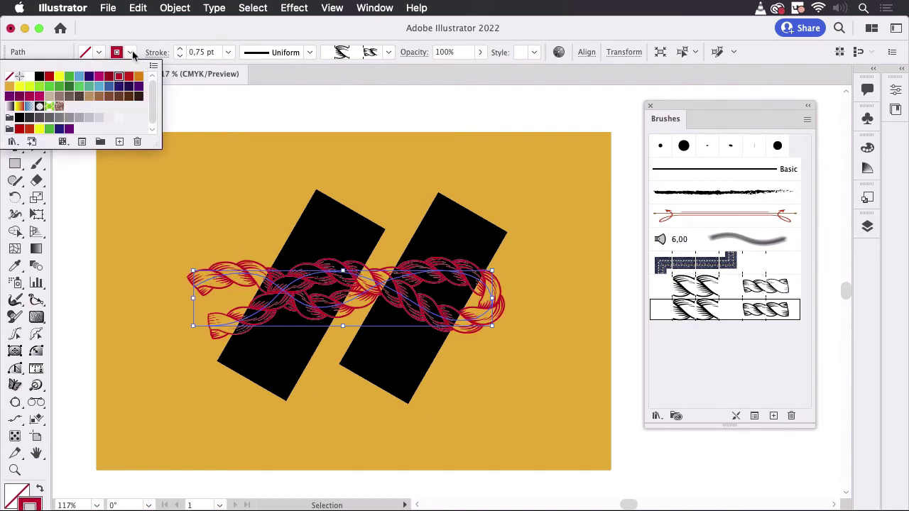
{"action": "left_click", "coordinate": [49, 86]}
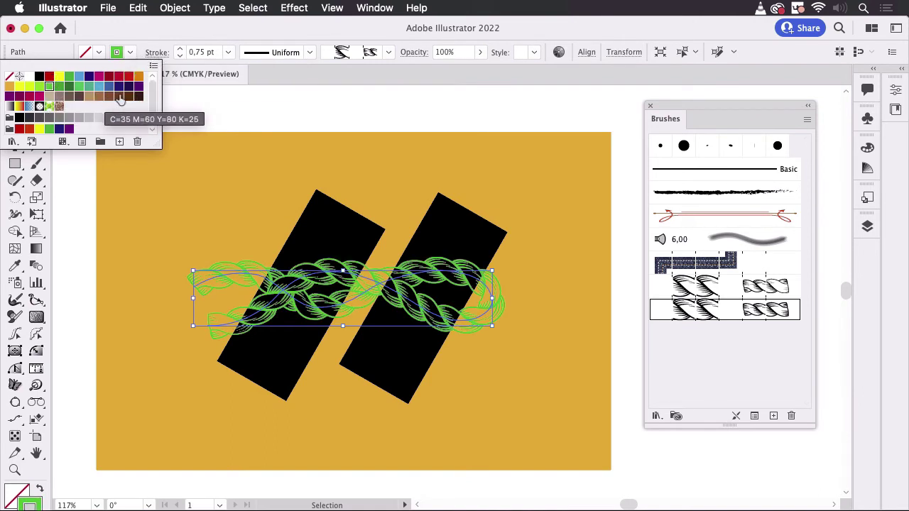
{"action": "left_click", "coordinate": [119, 76]}
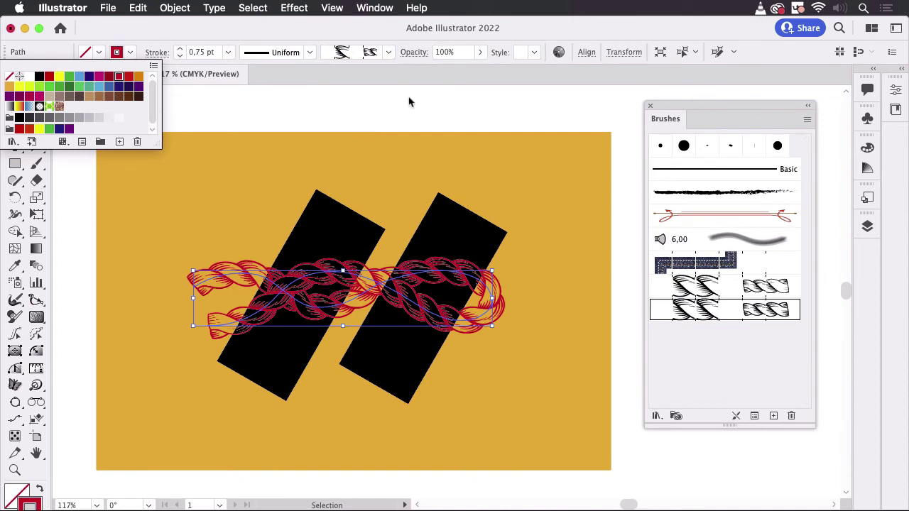
{"action": "left_click", "coordinate": [424, 110]}
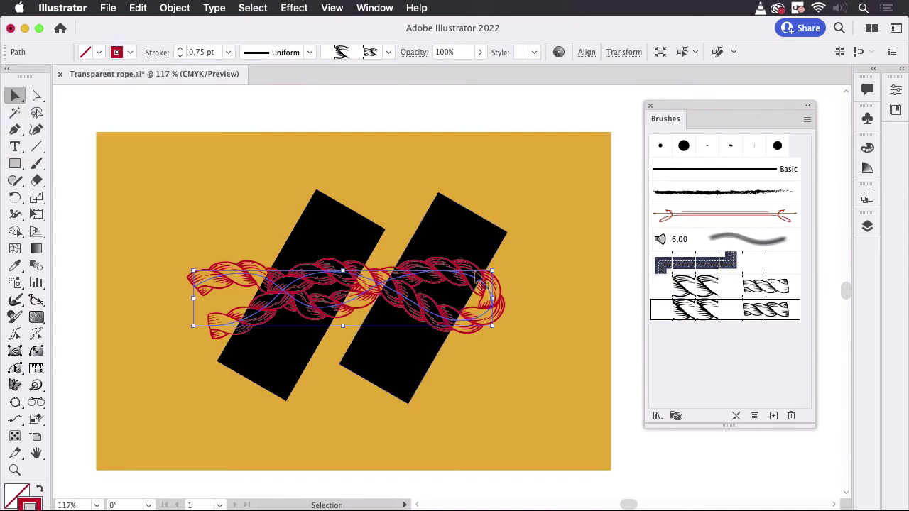
{"action": "left_click", "coordinate": [512, 182]}
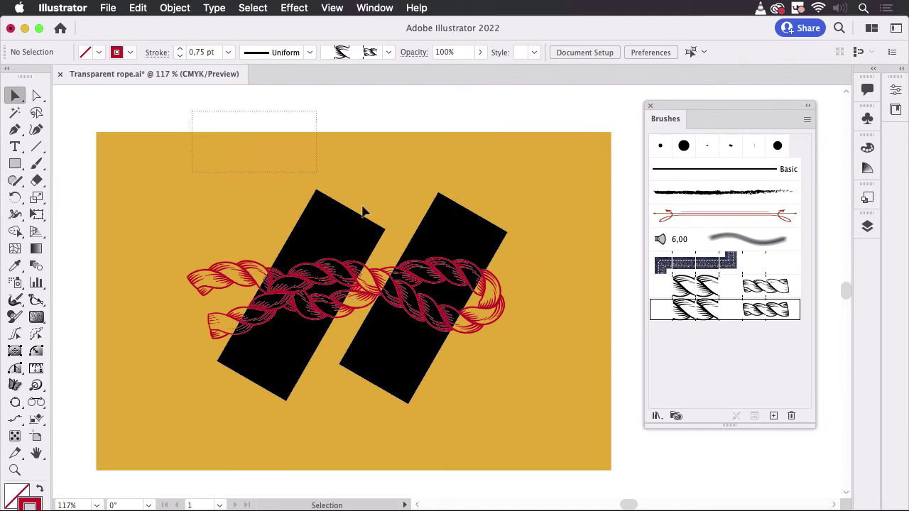
- Group the rope path with the two black rectangles, excluding the orange background, and make it a Knockout Group
{"action": "left_click_drag", "start_coordinate": [363, 211], "coordinate": [520, 384]}
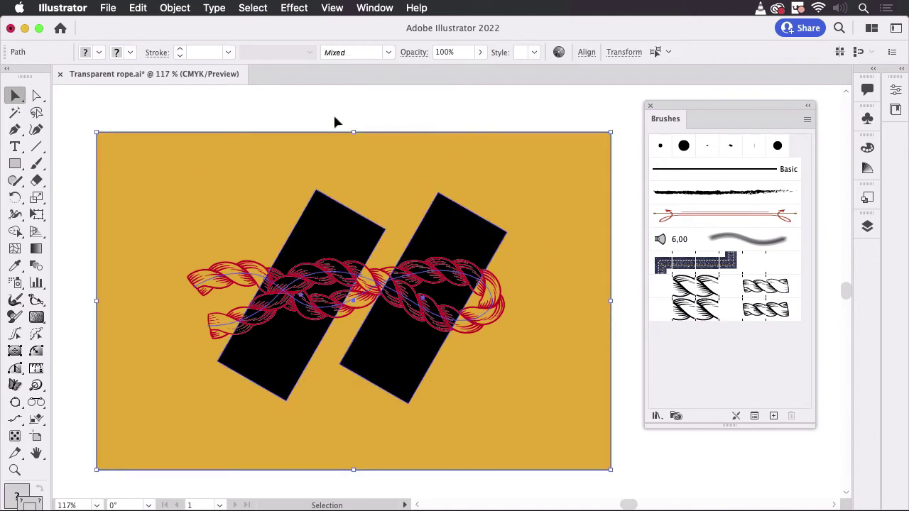
{"action": "left_click", "coordinate": [376, 154], "text": "shift"}
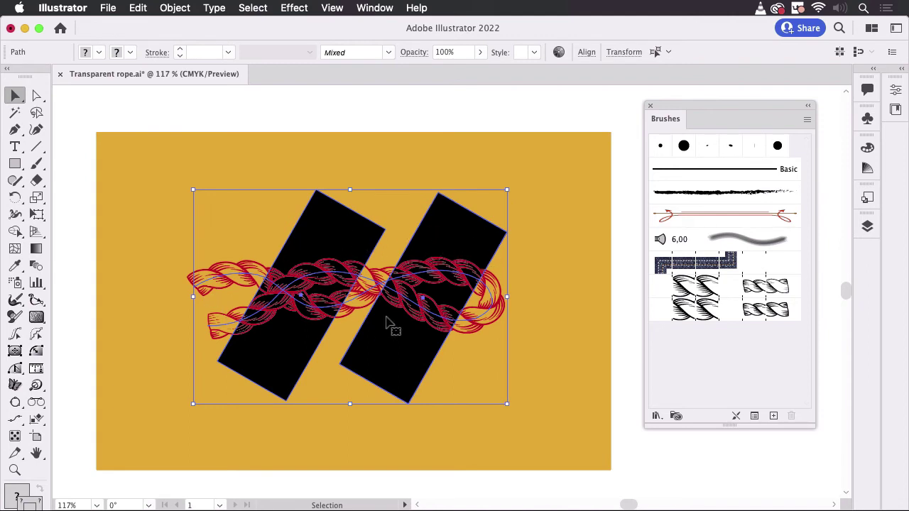
{"action": "left_click", "coordinate": [175, 8]}
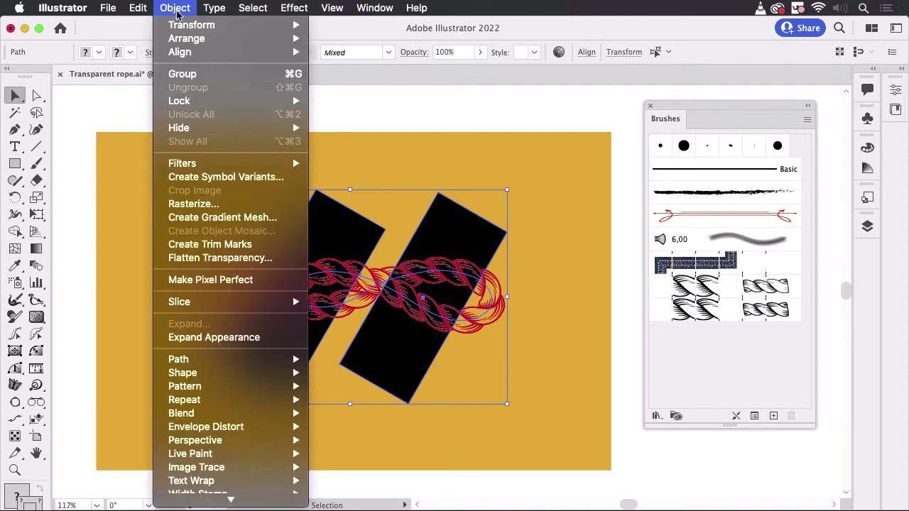
{"action": "left_click", "coordinate": [181, 74]}
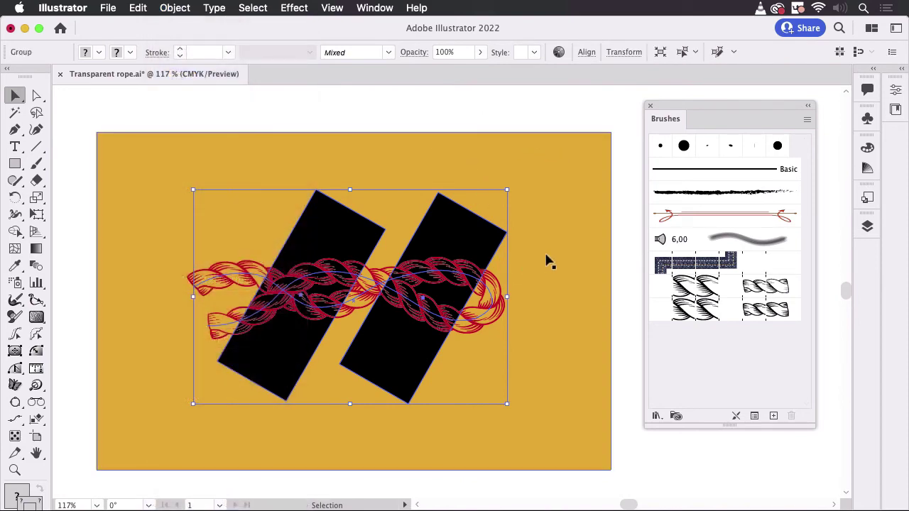
{"action": "left_click", "coordinate": [414, 54]}
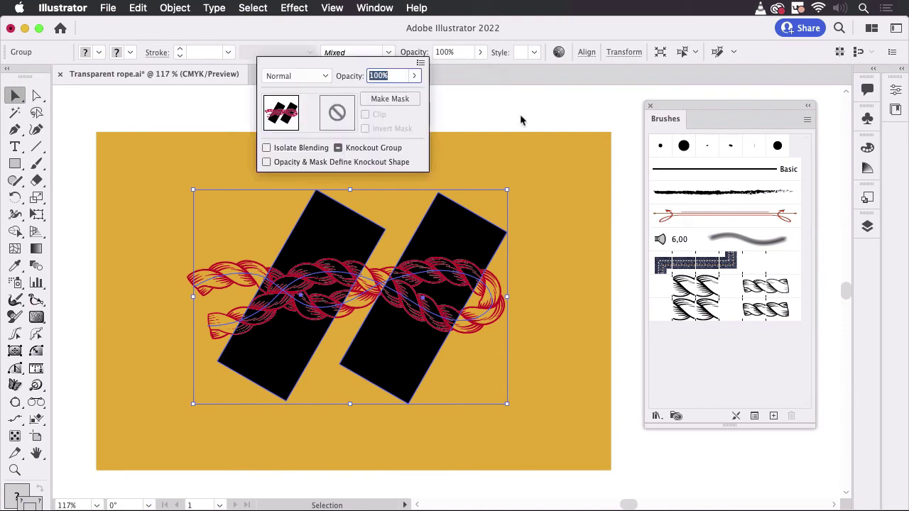
{"action": "left_click", "coordinate": [338, 148]}
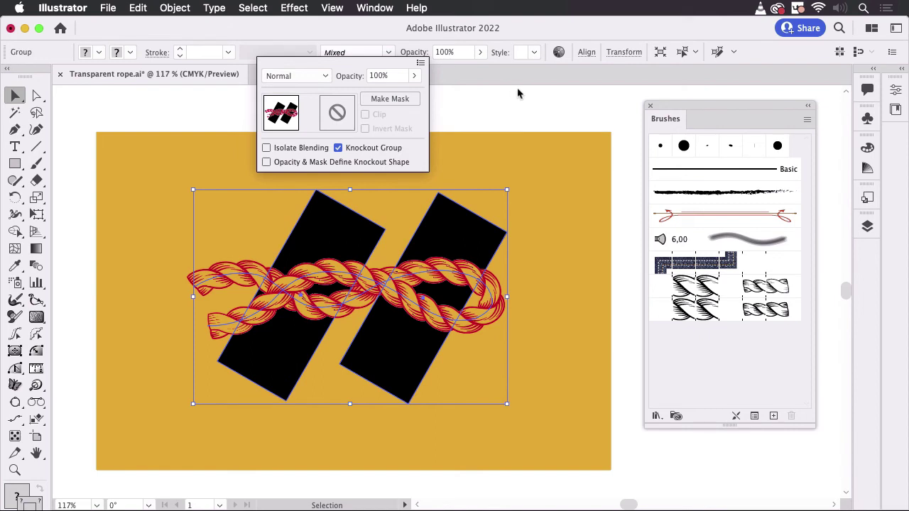
- Switch the document display to CPU preview and deselect the artwork
{"action": "left_click", "coordinate": [334, 8]}
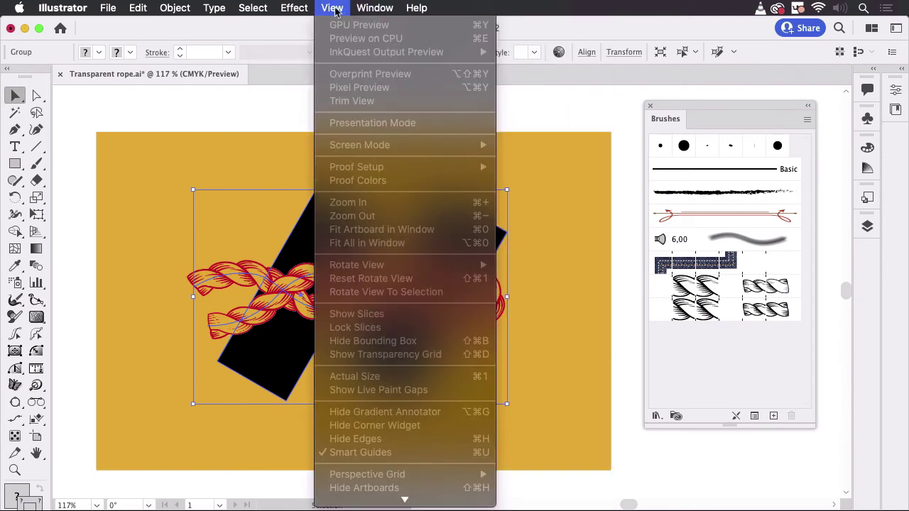
{"action": "left_click", "coordinate": [334, 8]}
{"action": "left_click", "coordinate": [333, 8]}
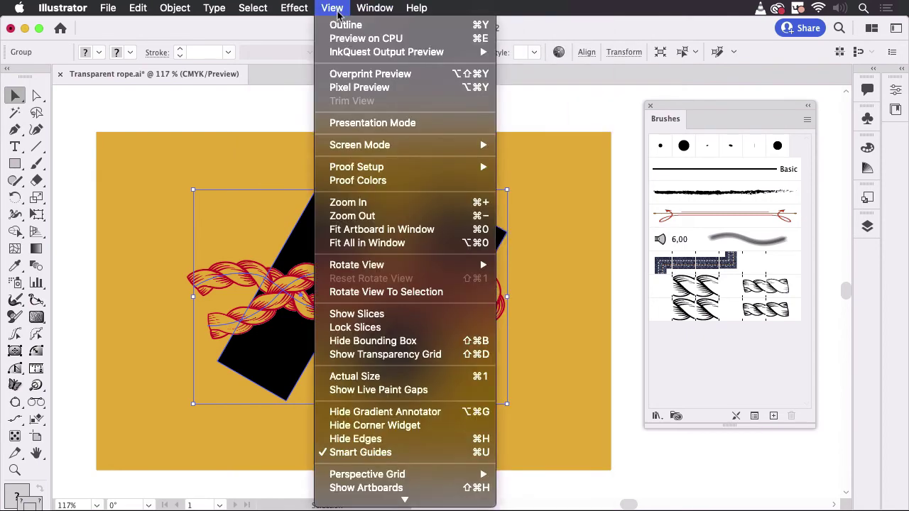
{"action": "left_click", "coordinate": [361, 43]}
{"action": "left_click", "coordinate": [479, 117]}
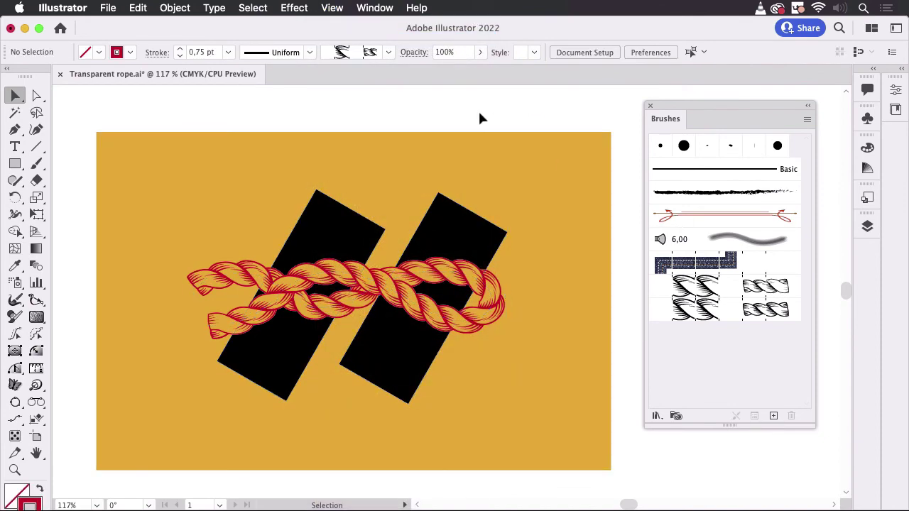
- Directly select the rope path inside the group to examine its editable anchor points, and deselect it
{"action": "left_click", "coordinate": [36, 96]}
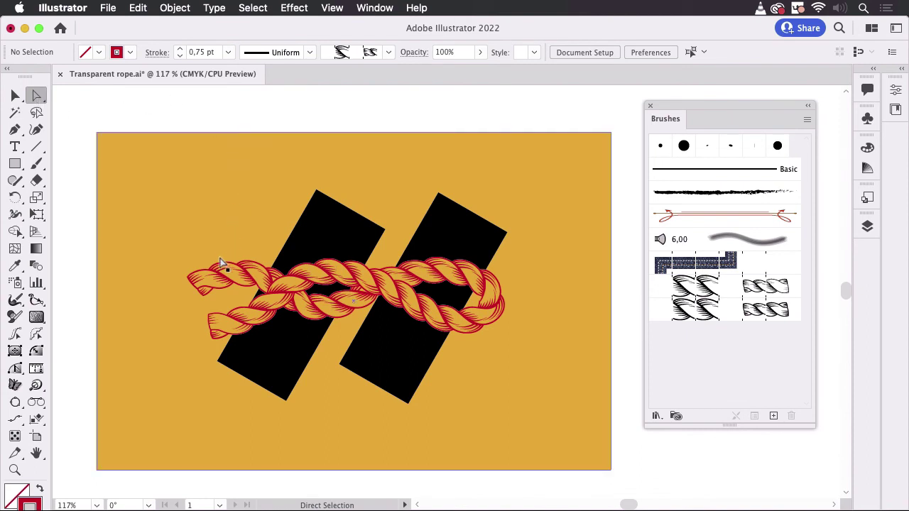
{"action": "left_click", "coordinate": [221, 281]}
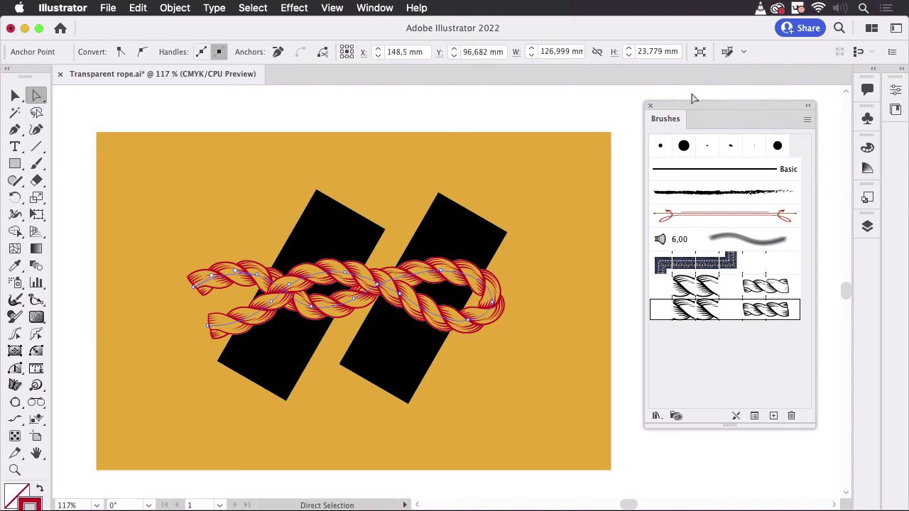
{"action": "left_click", "coordinate": [505, 113]}
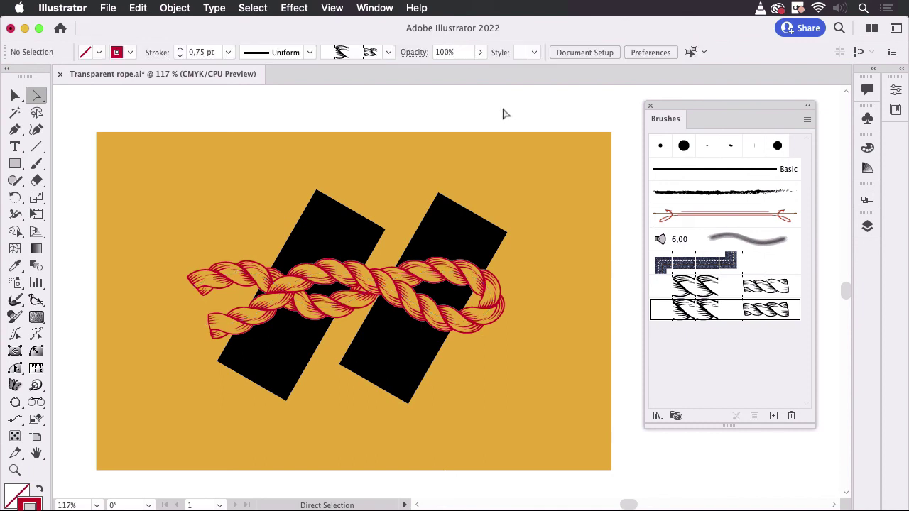